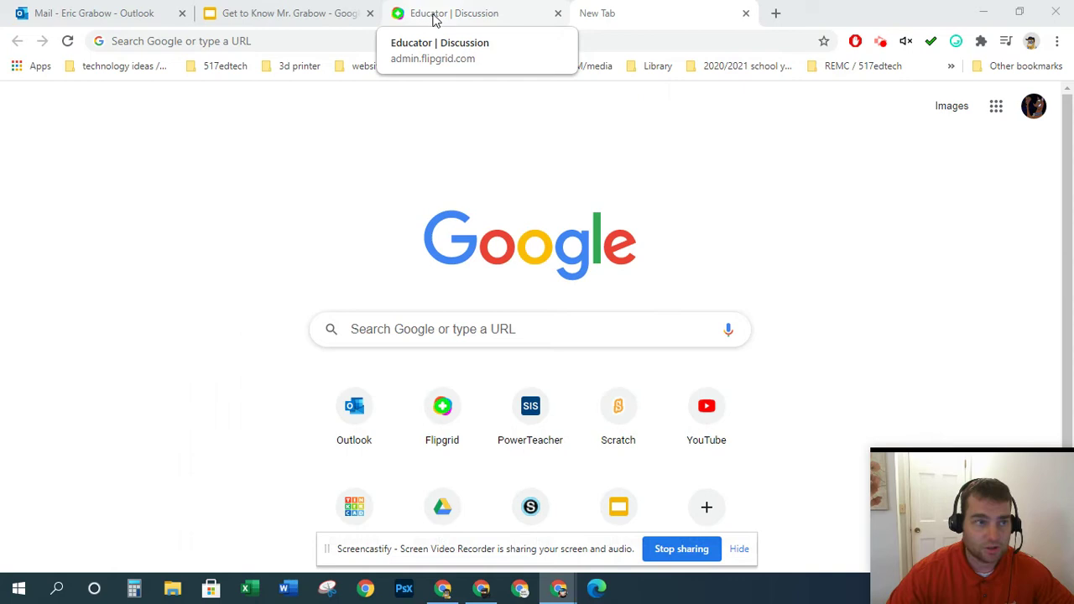
# In Flipgrid, open the Google Slides Presentation topic of the 6th STEM 2020/2021 group and begin a new response
pyautogui.click(434, 20)
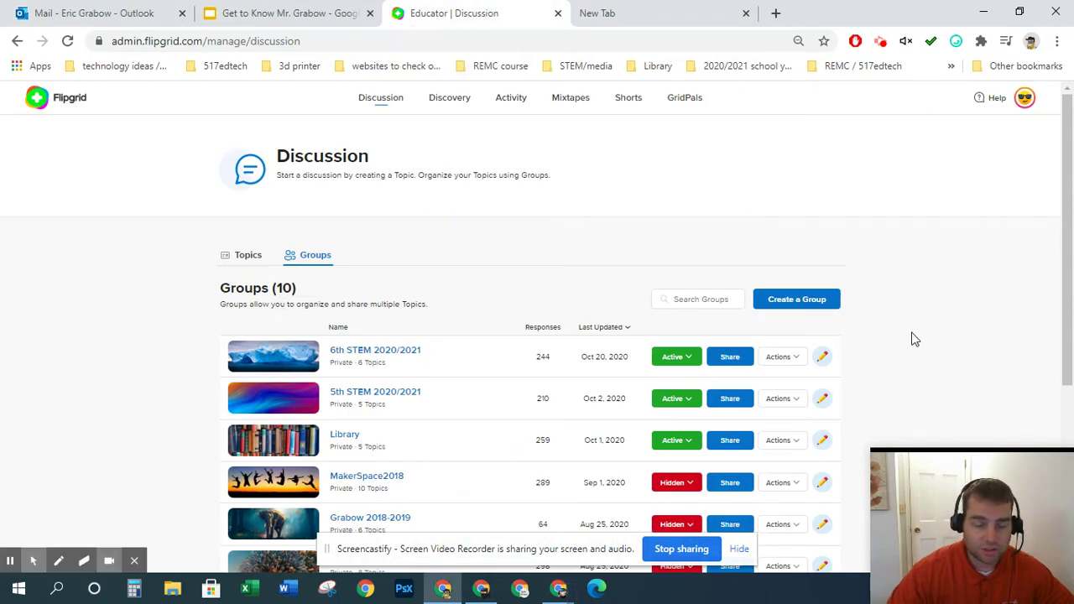
pyautogui.click(386, 351)
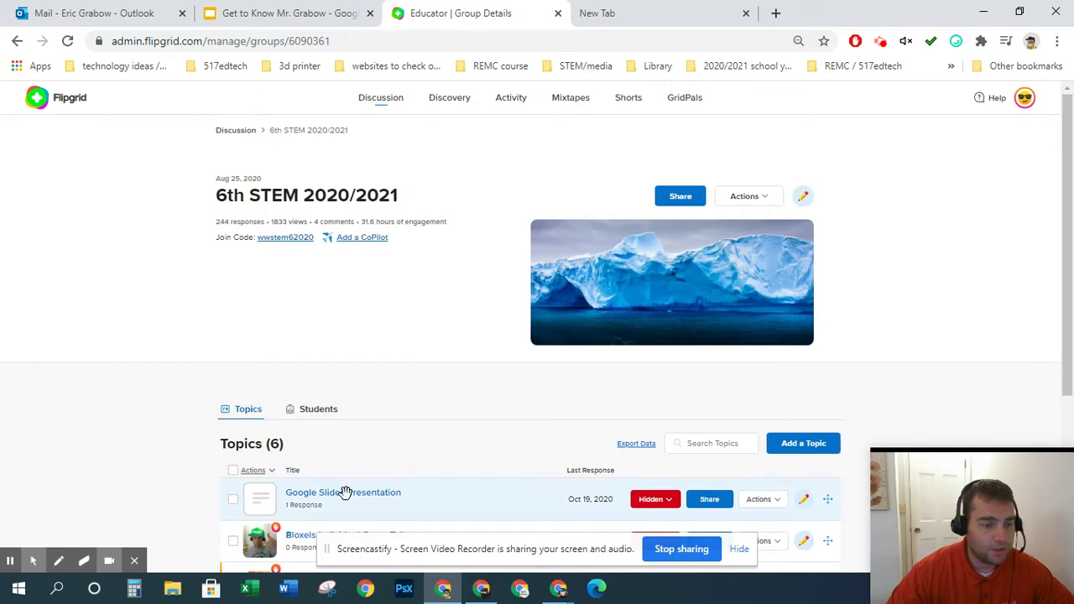
pyautogui.click(343, 494)
pyautogui.click(797, 197)
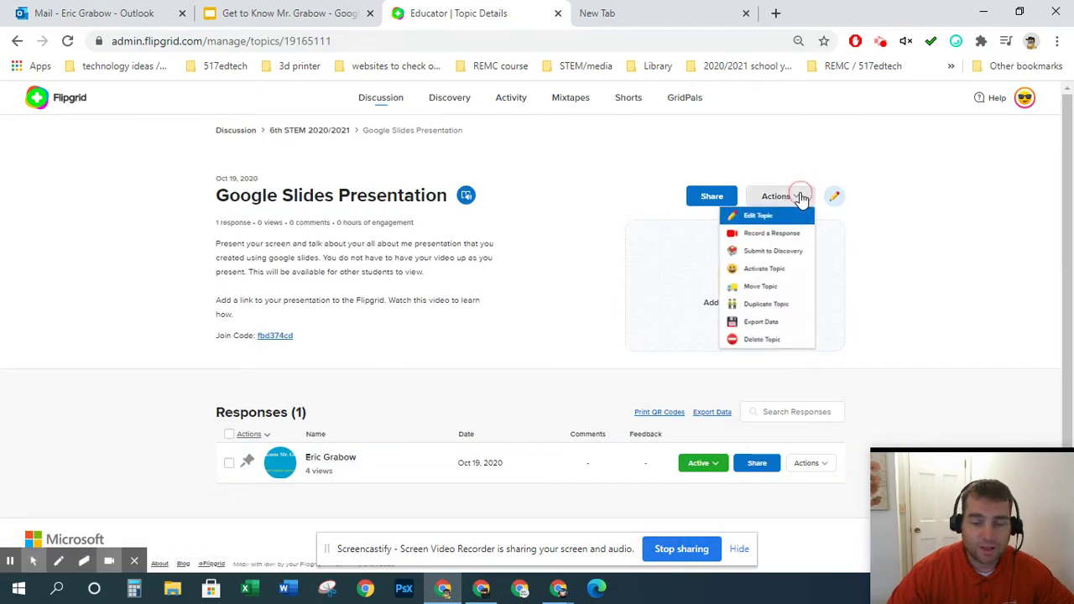
pyautogui.click(783, 237)
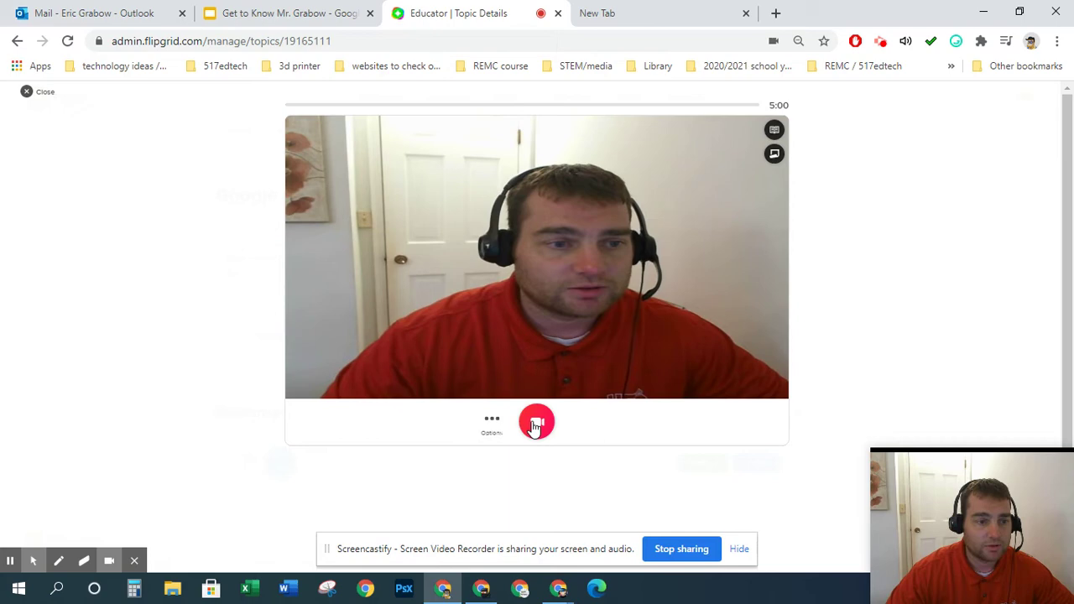
# Start a screen recording for the response, sharing the entire Screen 1
pyautogui.click(501, 425)
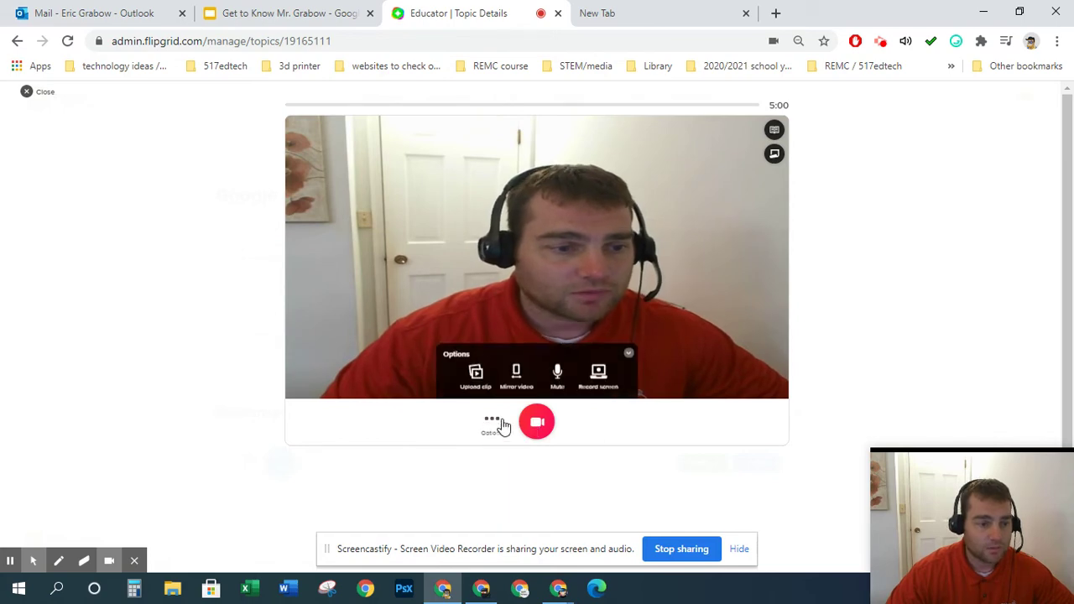
pyautogui.click(597, 375)
pyautogui.click(537, 323)
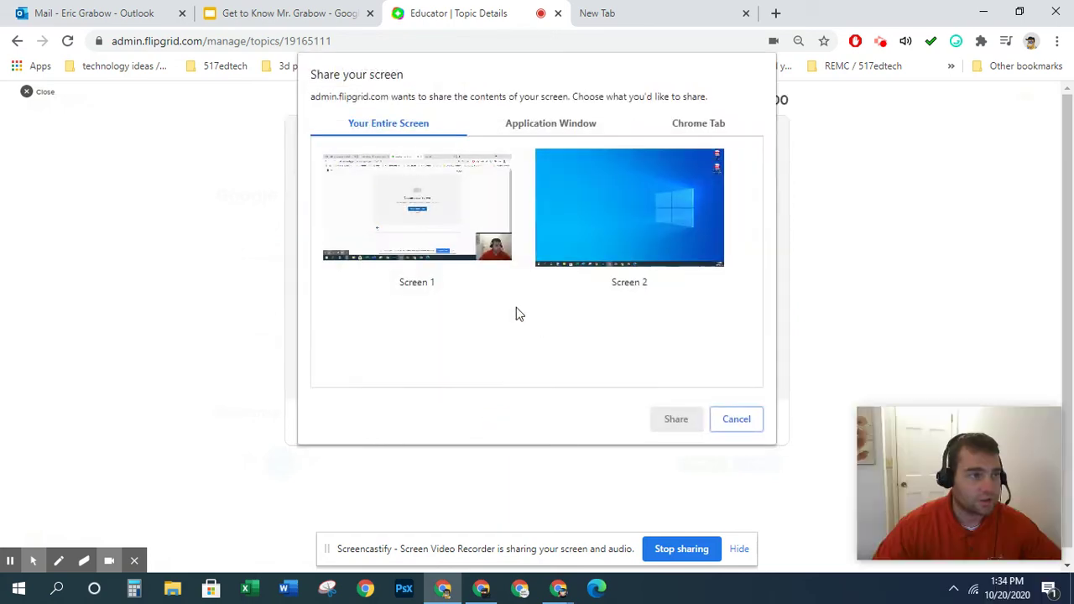
pyautogui.click(417, 174)
pyautogui.click(678, 422)
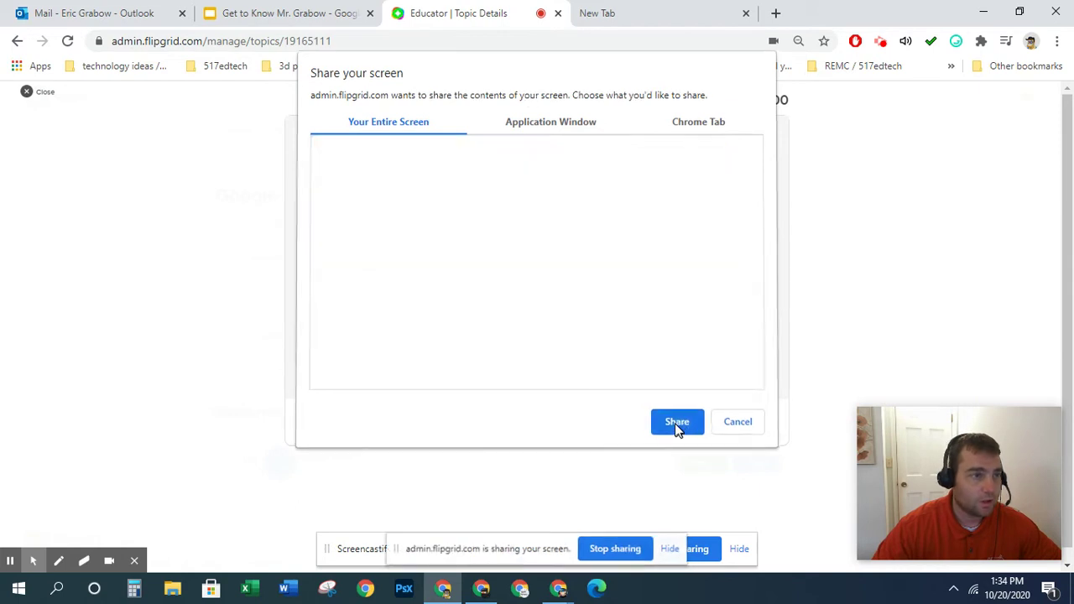
# Switch to the Get to Know presentation in Google Slides, publish it to the web and copy the published link
pyautogui.click(305, 15)
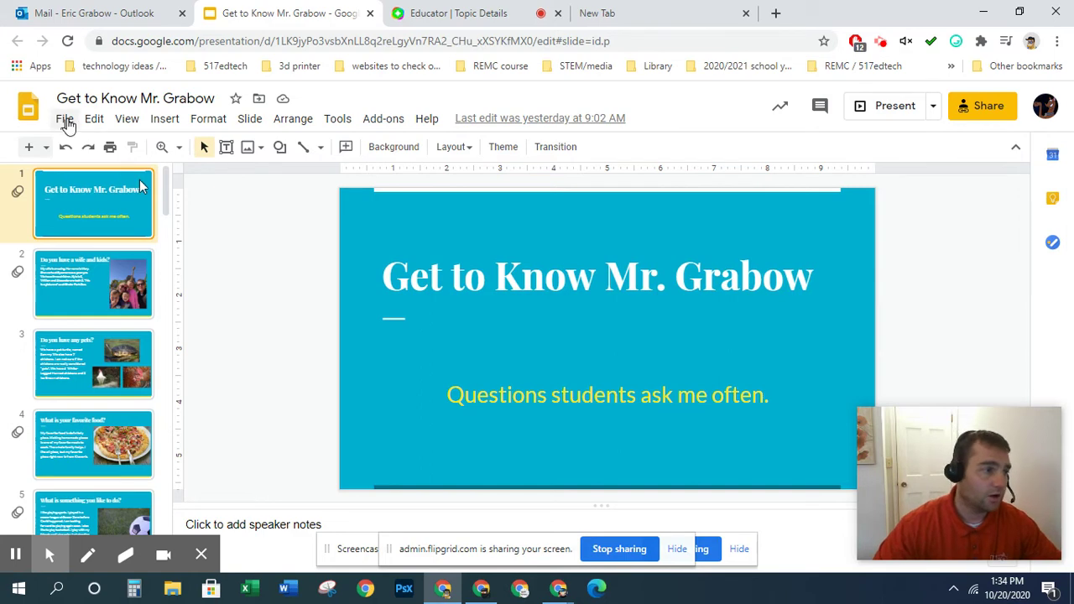
pyautogui.click(65, 120)
pyautogui.moveTo(90, 123)
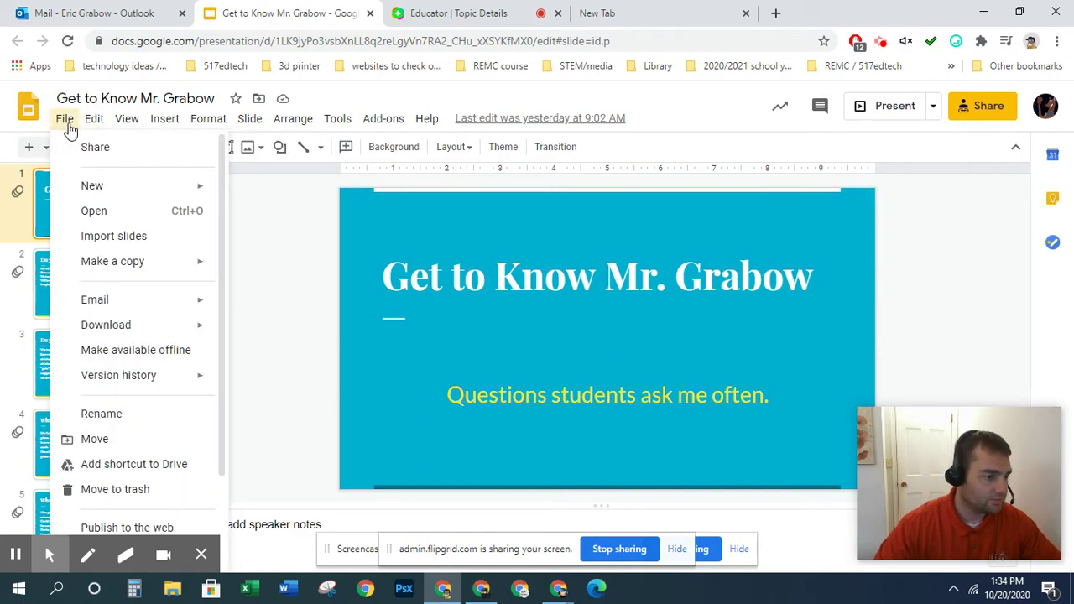
pyautogui.scroll(-2, 109, 243)
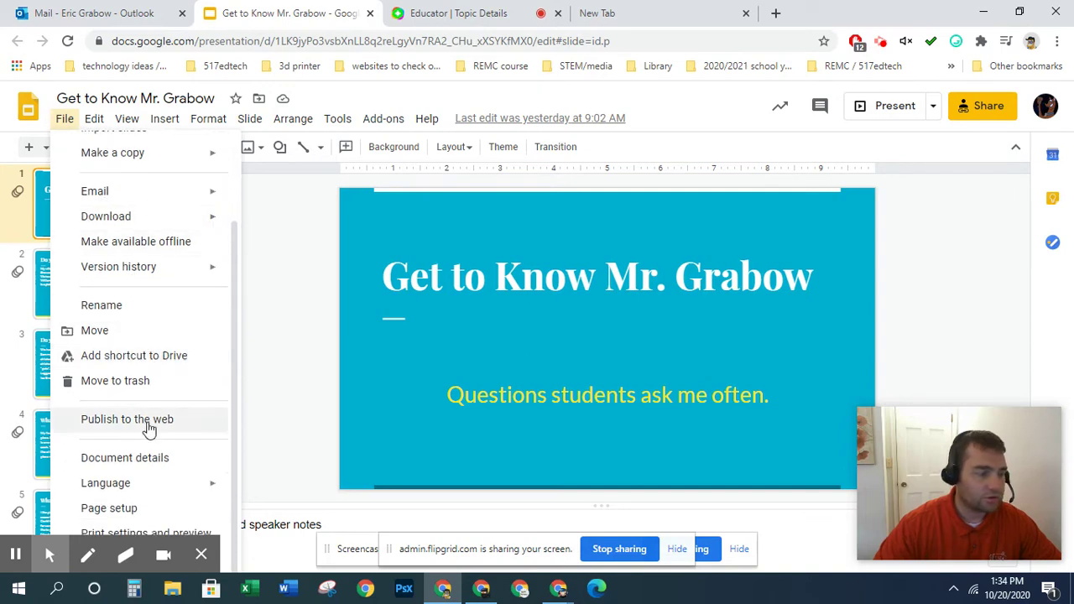
pyautogui.press('Escape')
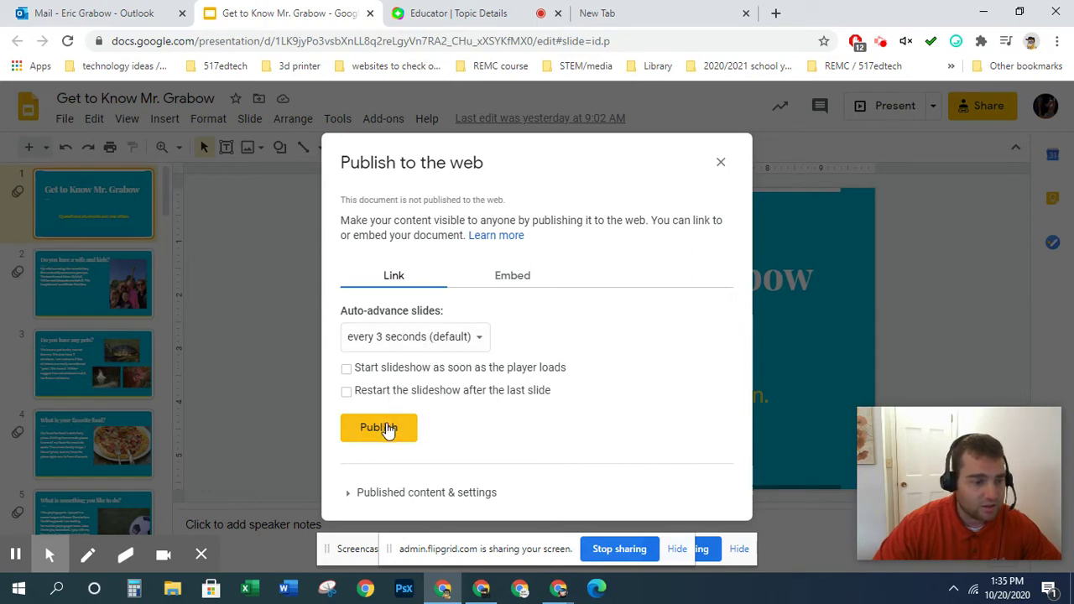
pyautogui.click(387, 430)
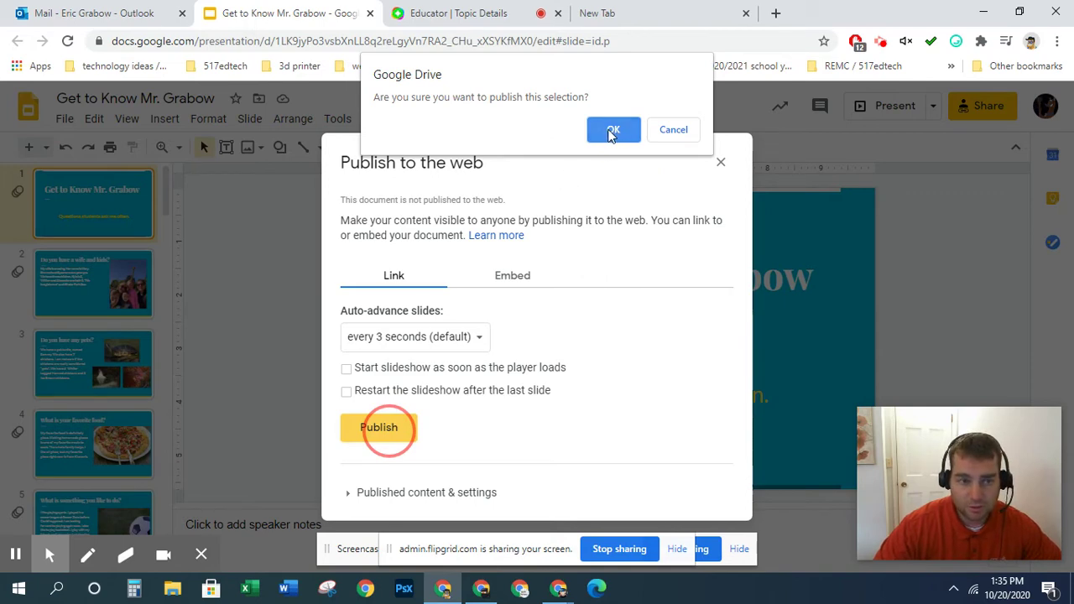
pyautogui.click(613, 130)
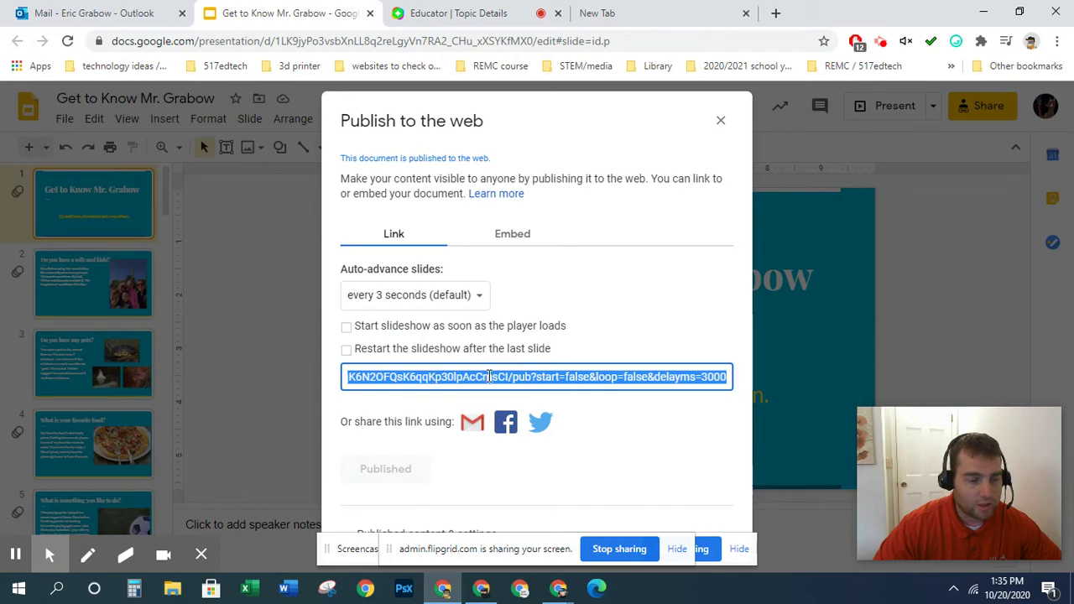
pyautogui.rightClick(479, 379)
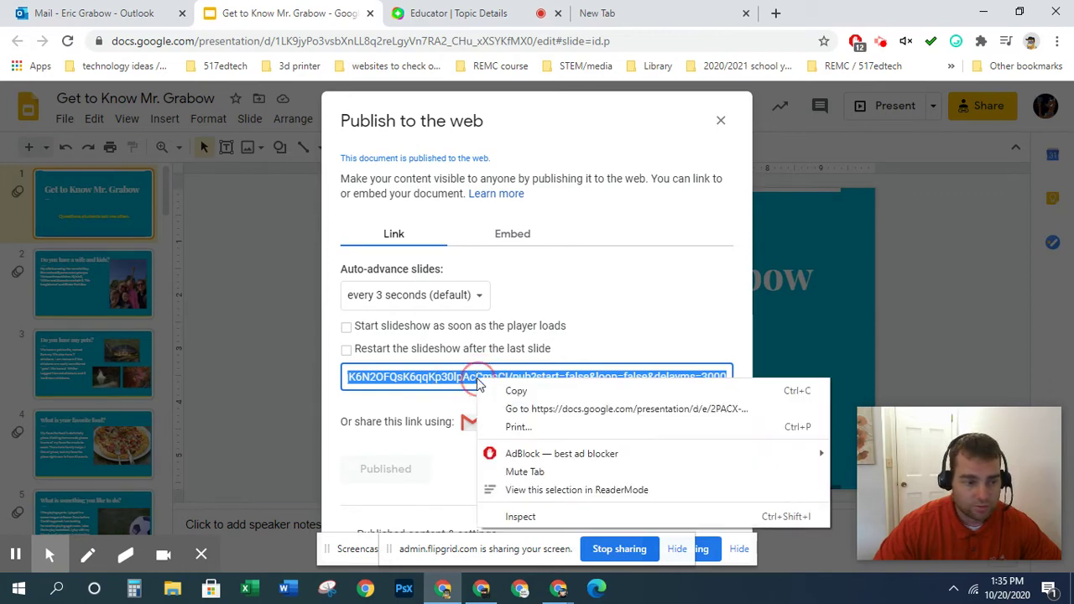
pyautogui.click(516, 390)
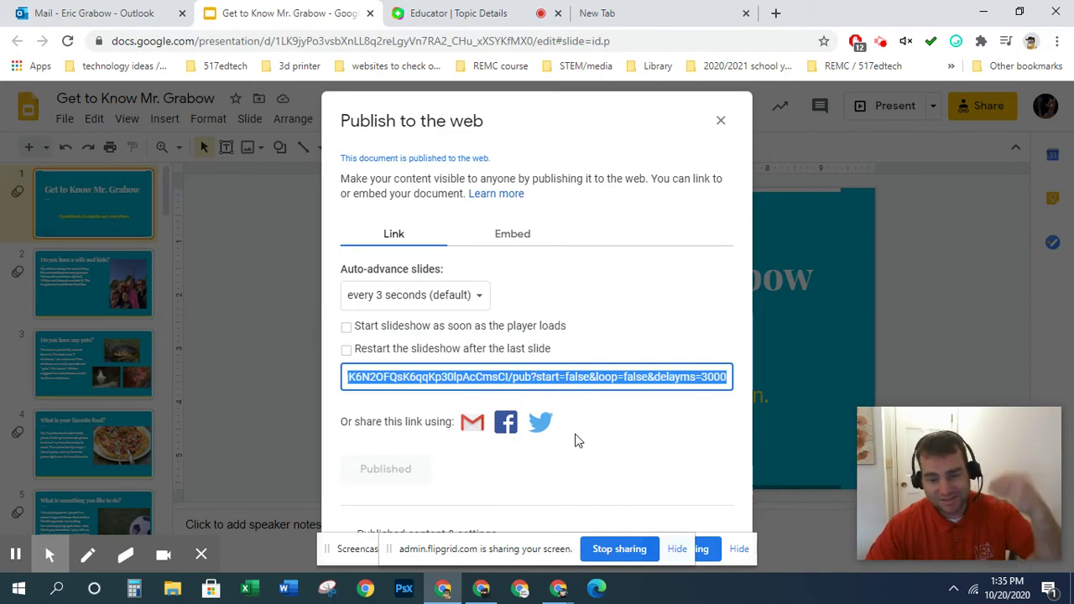
# Return to Flipgrid, stop the screen recording and proceed past the video review to the submission form
pyautogui.click(462, 11)
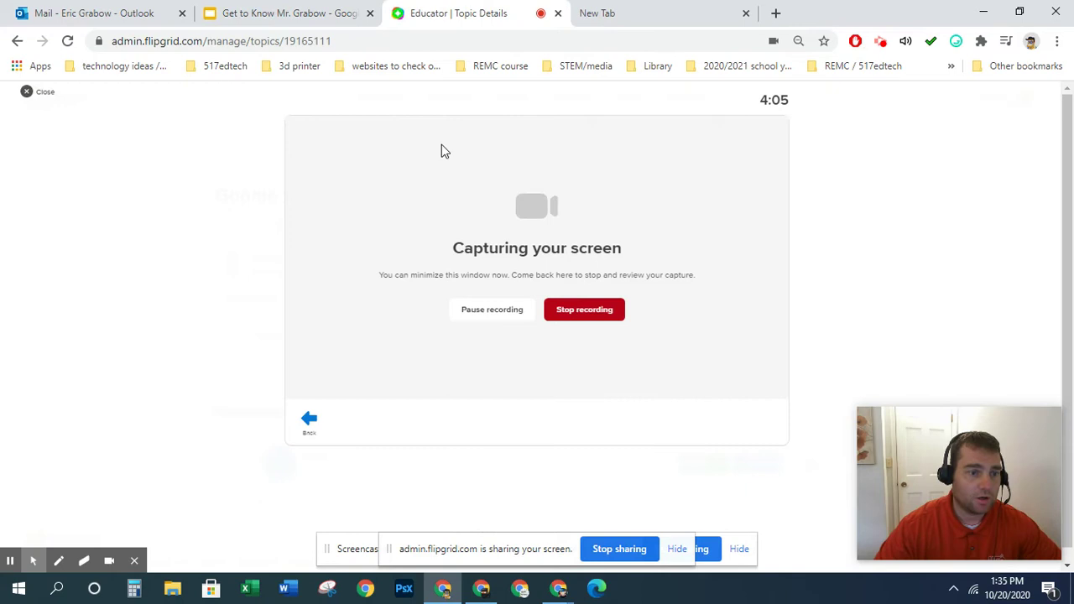
pyautogui.click(601, 312)
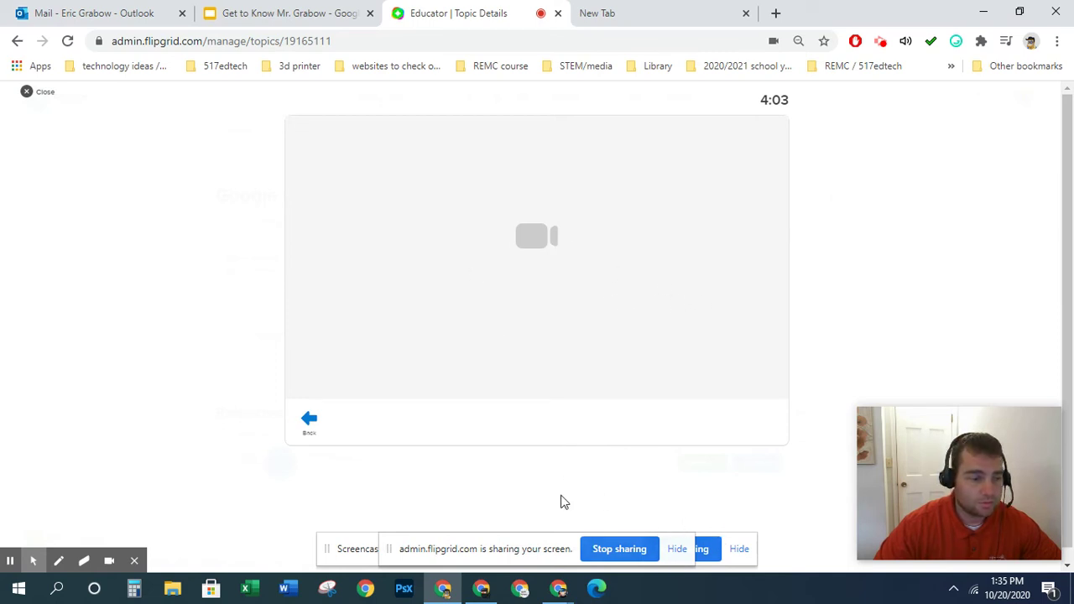
pyautogui.scroll(-1, 460, 379)
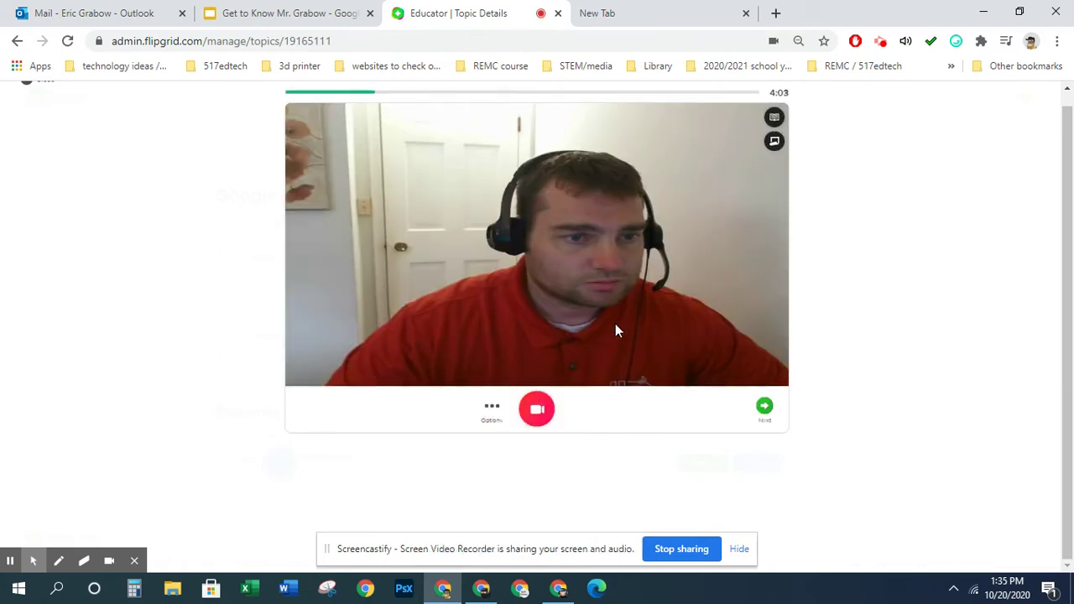
pyautogui.click(765, 410)
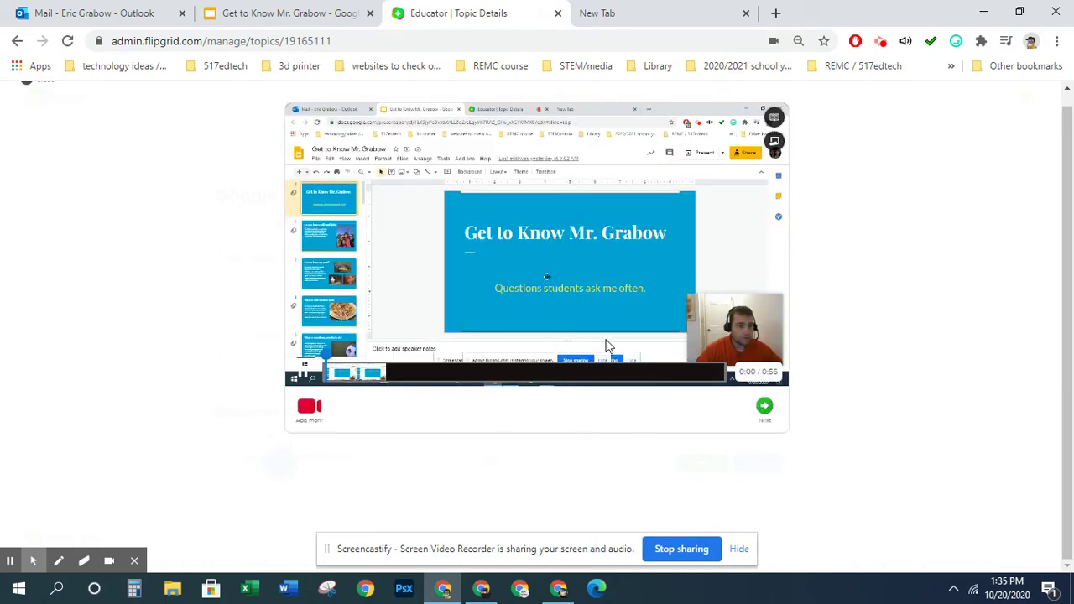
pyautogui.click(765, 409)
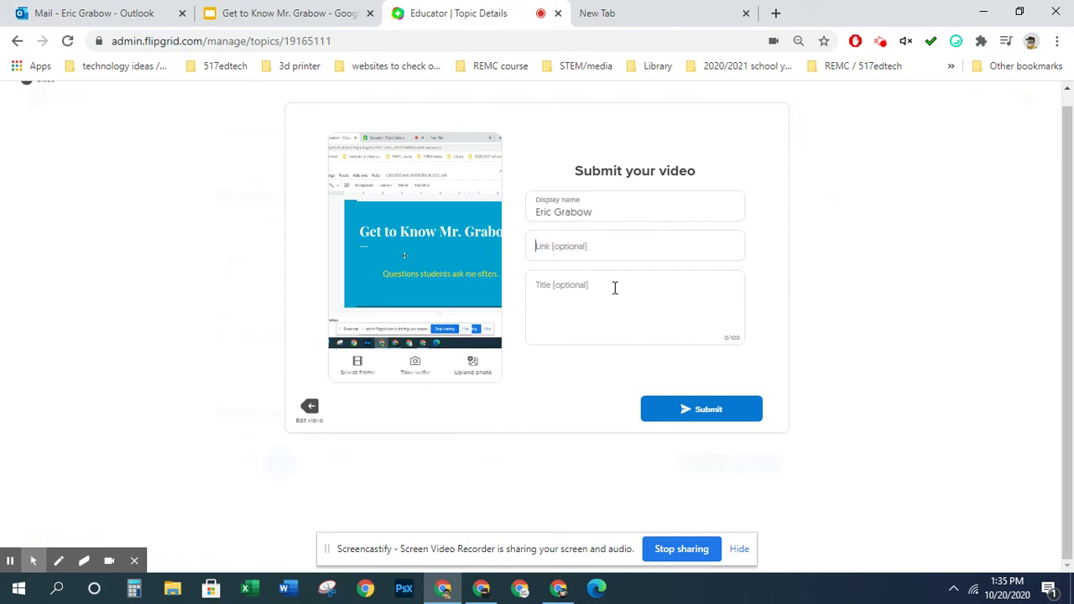
# Paste the published presentation link into the response's link field and take a selfie as its cover image
pyautogui.rightClick(589, 248)
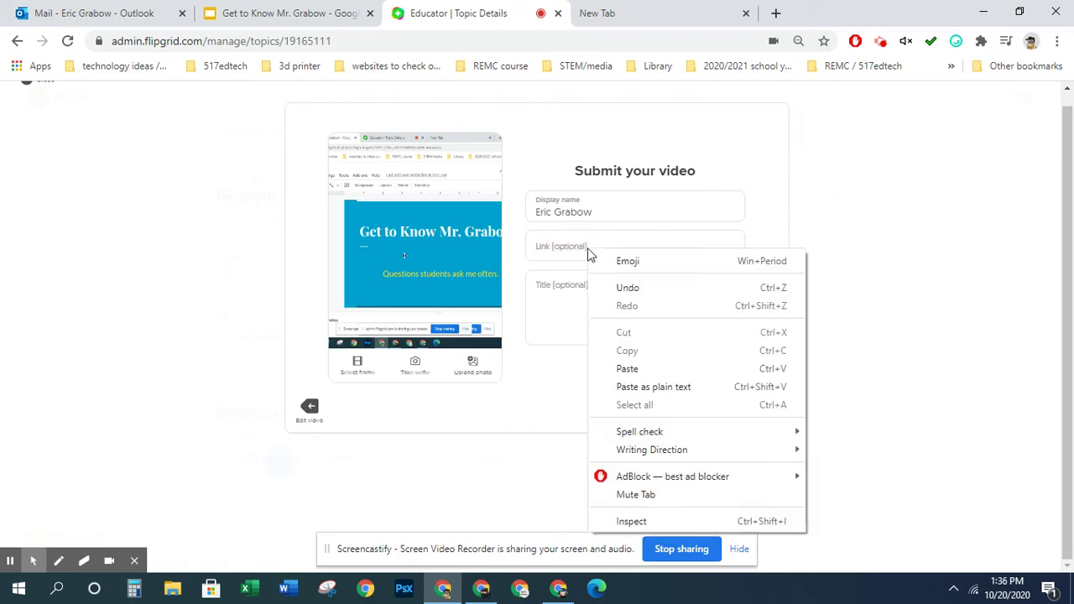
pyautogui.click(653, 370)
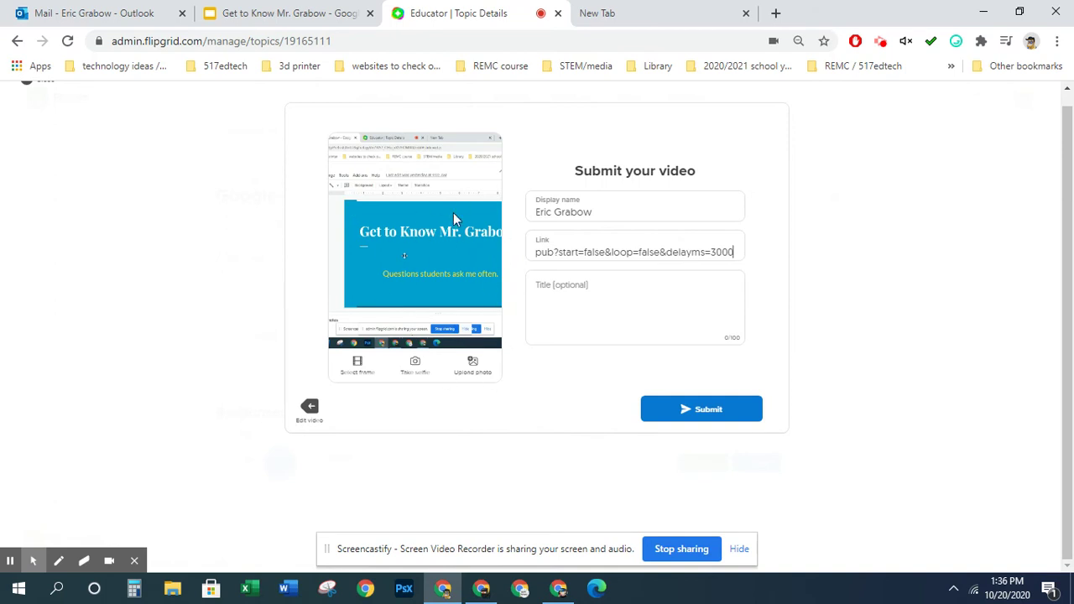
pyautogui.click(415, 368)
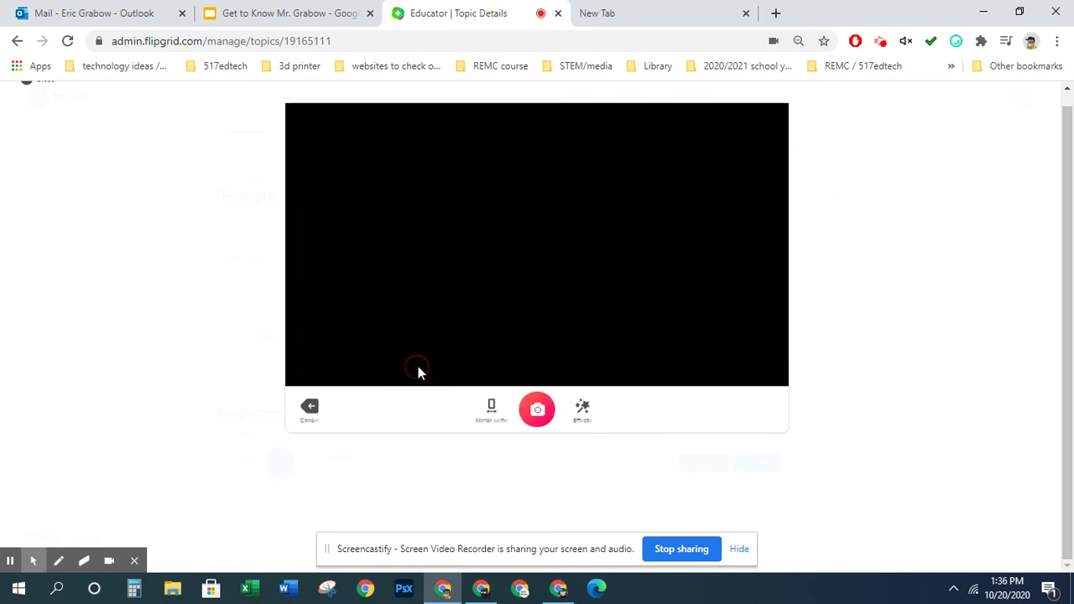
pyautogui.click(536, 409)
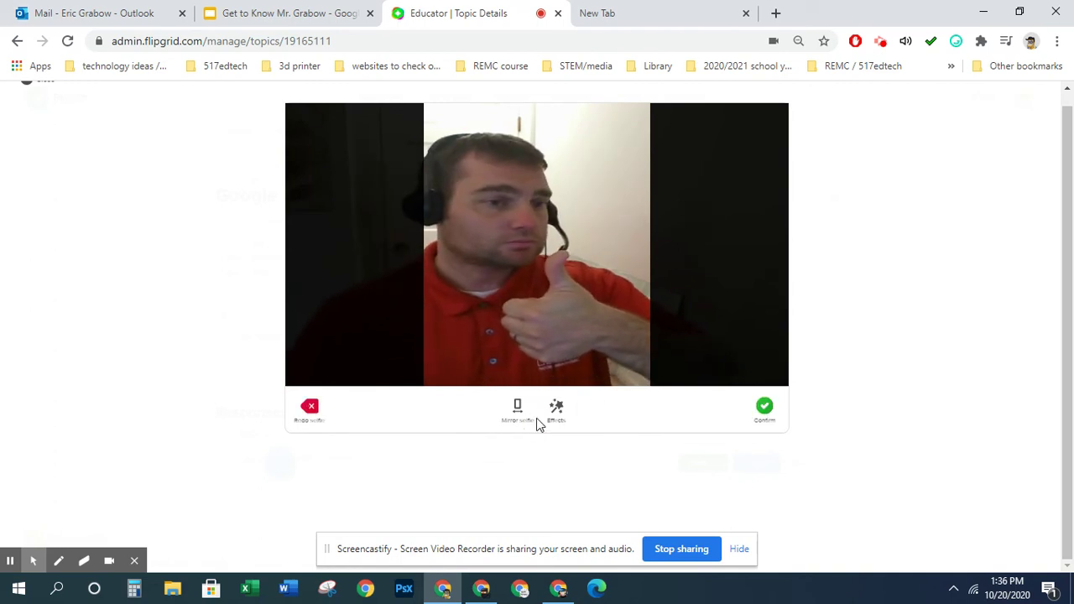
pyautogui.click(764, 407)
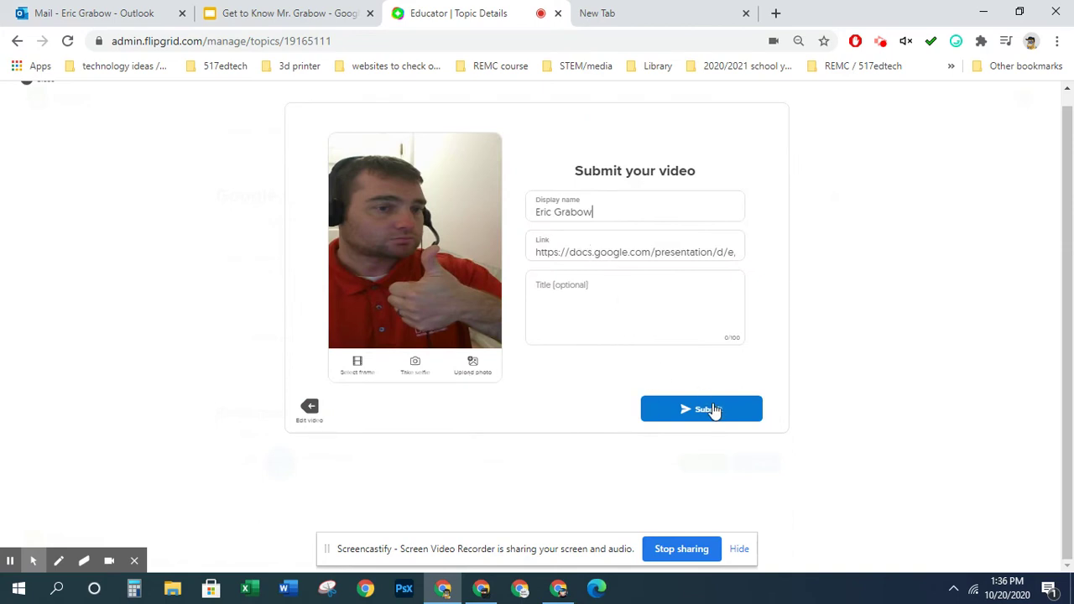
# Submit the video response and complete the submission to return to the topic's response list
pyautogui.click(713, 417)
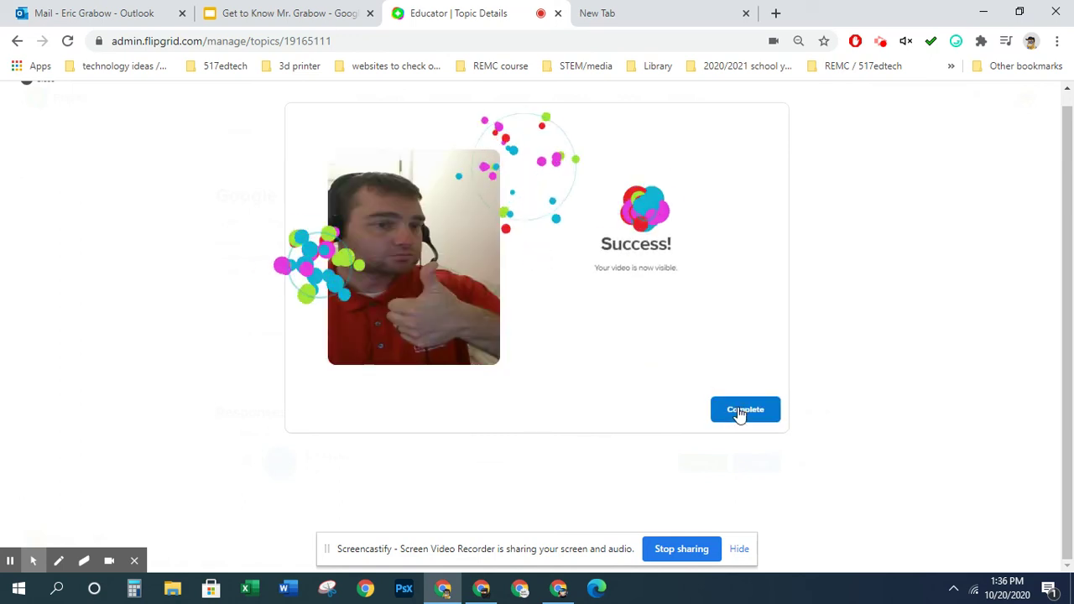
pyautogui.click(749, 411)
pyautogui.scroll(-1, 427, 422)
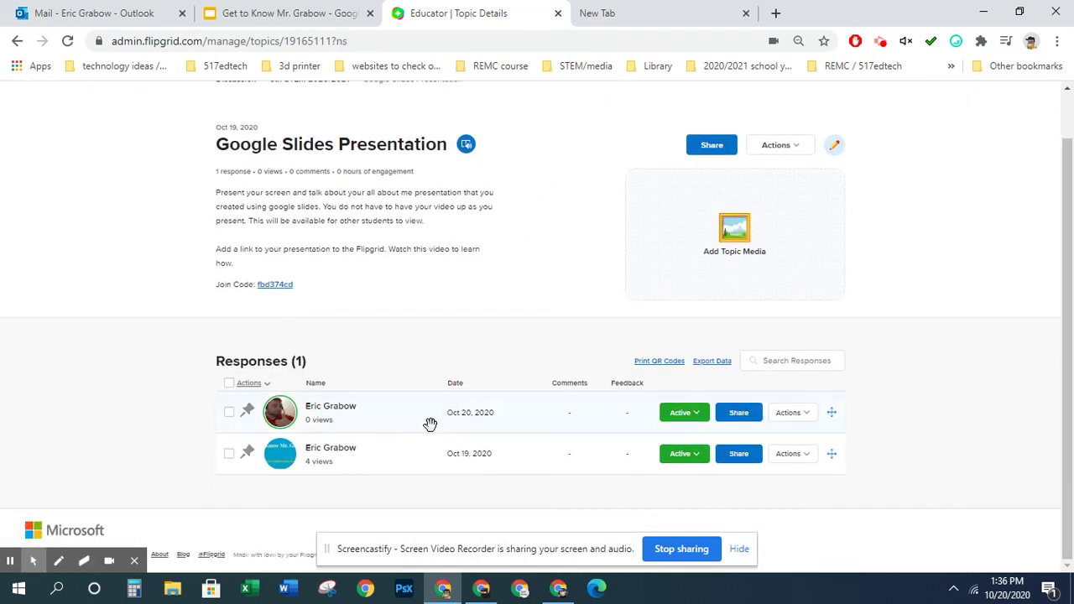
# Open the new Oct 20, 2020 response, pause its video and open the attached presentation link
pyautogui.click(330, 407)
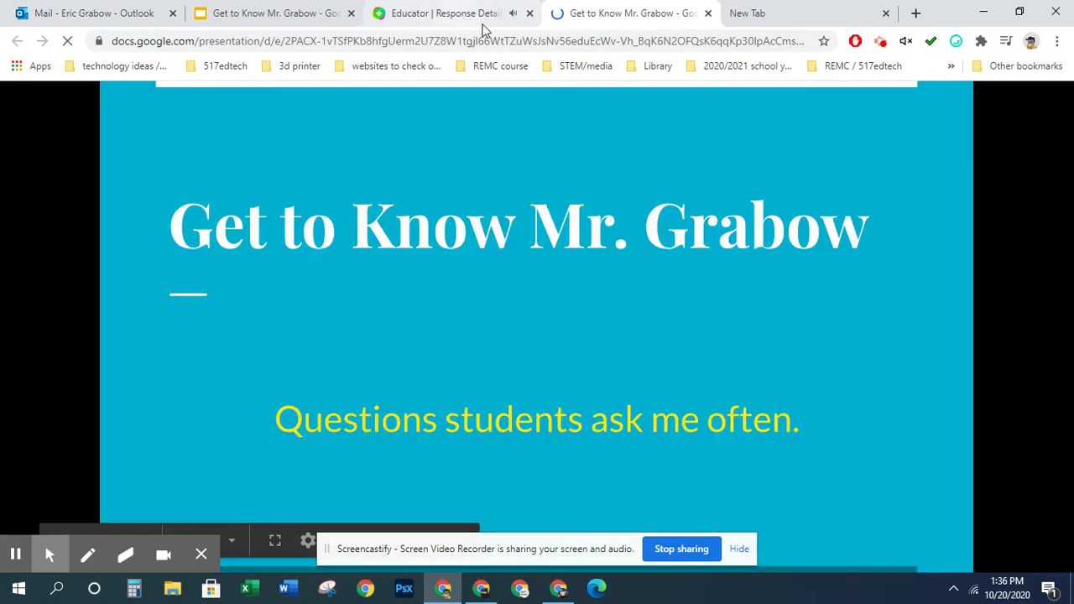
pyautogui.click(445, 12)
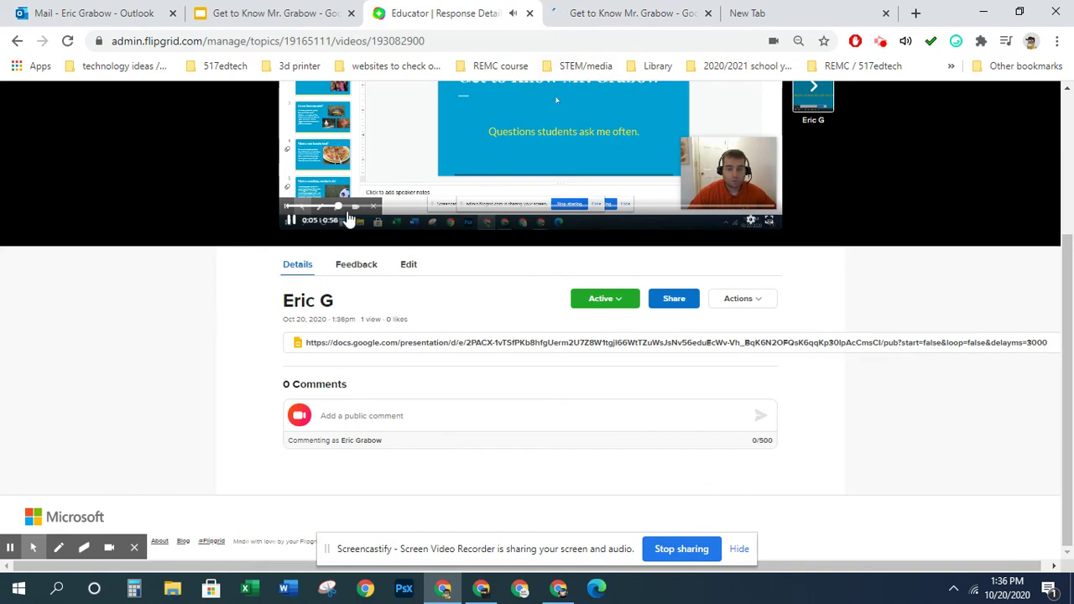
pyautogui.click(290, 219)
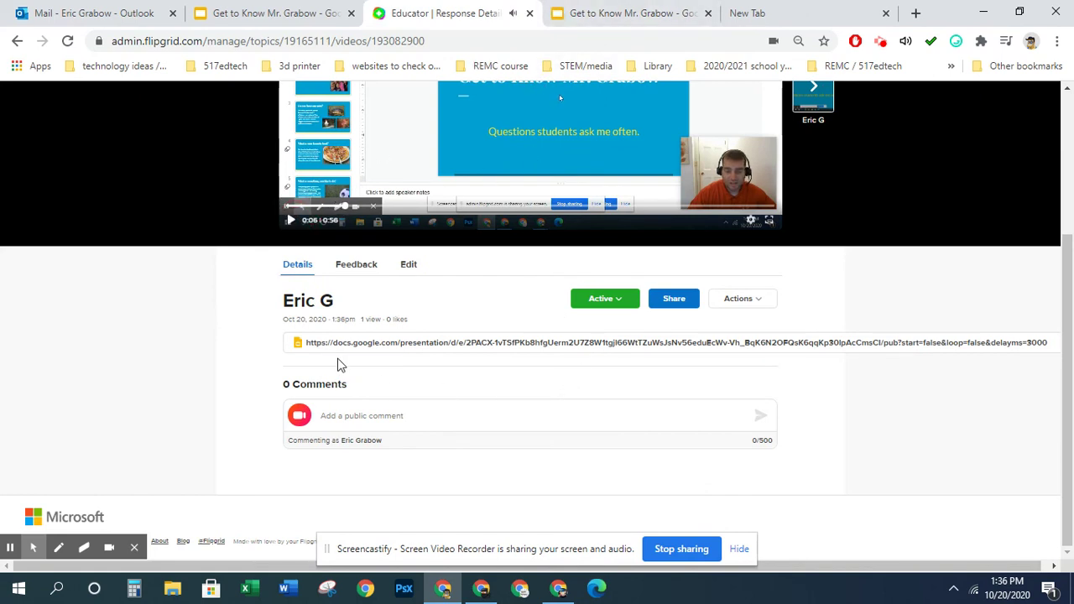
pyautogui.click(693, 351)
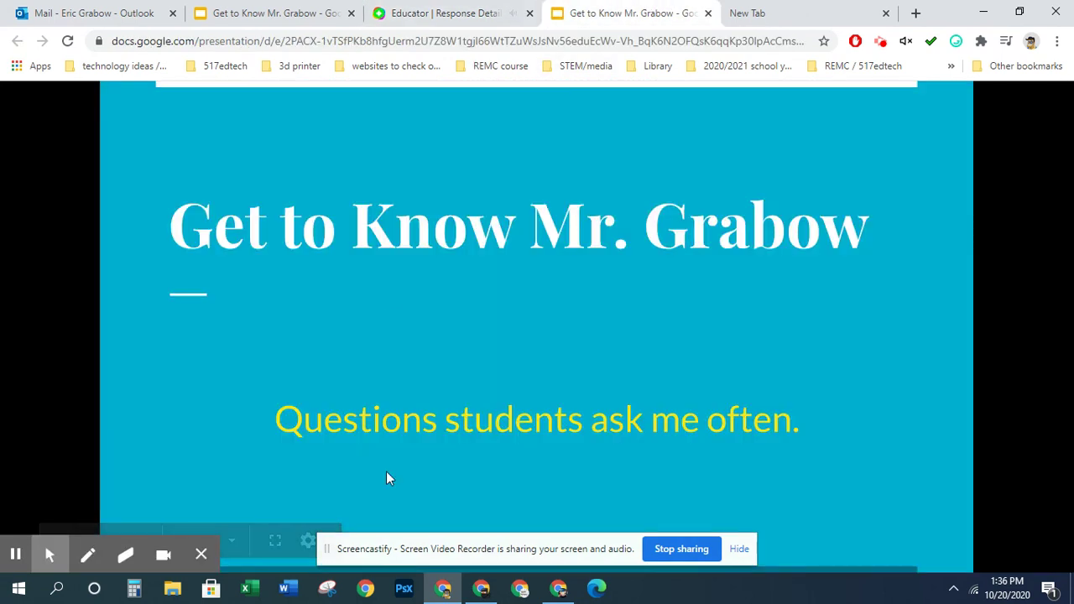
# Advance the published slideshow to the favorite food slide, close it and review the response page in Flipgrid
pyautogui.click(657, 323)
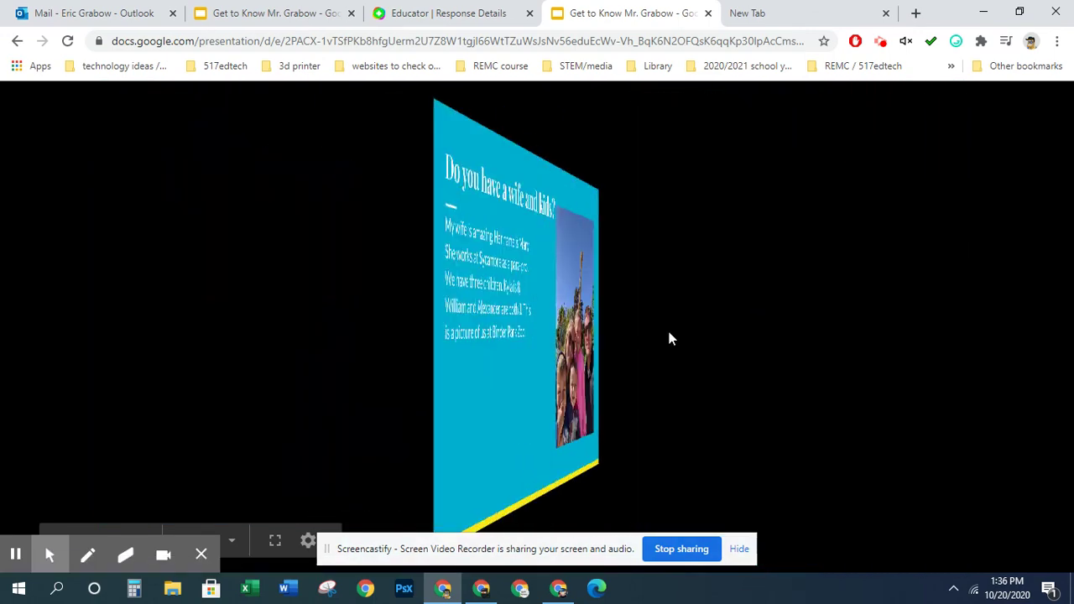
pyautogui.click(652, 336)
pyautogui.click(599, 365)
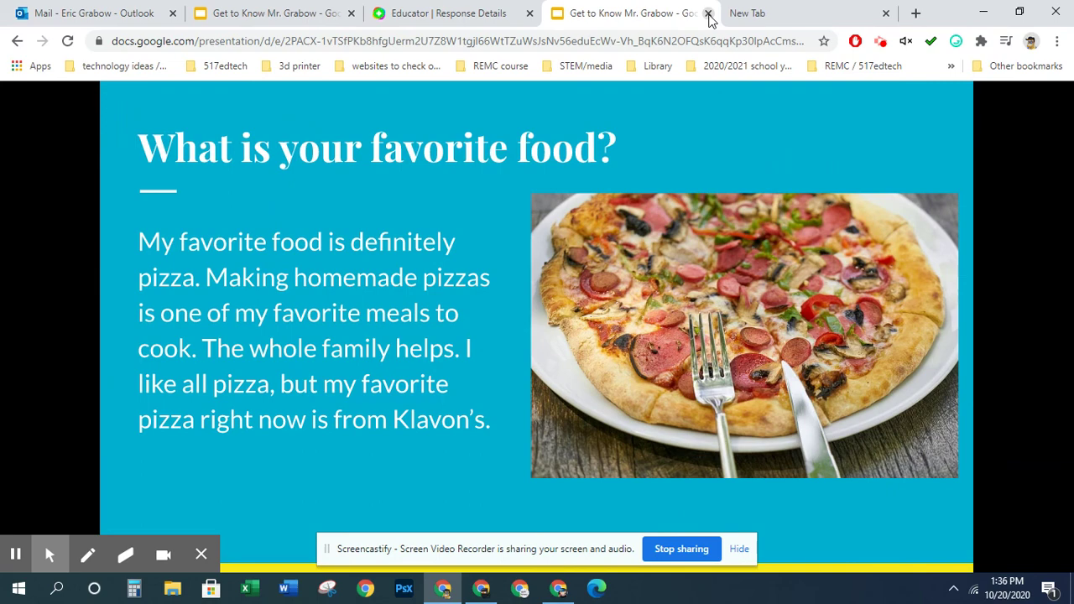
pyautogui.click(707, 13)
pyautogui.scroll(3, 736, 474)
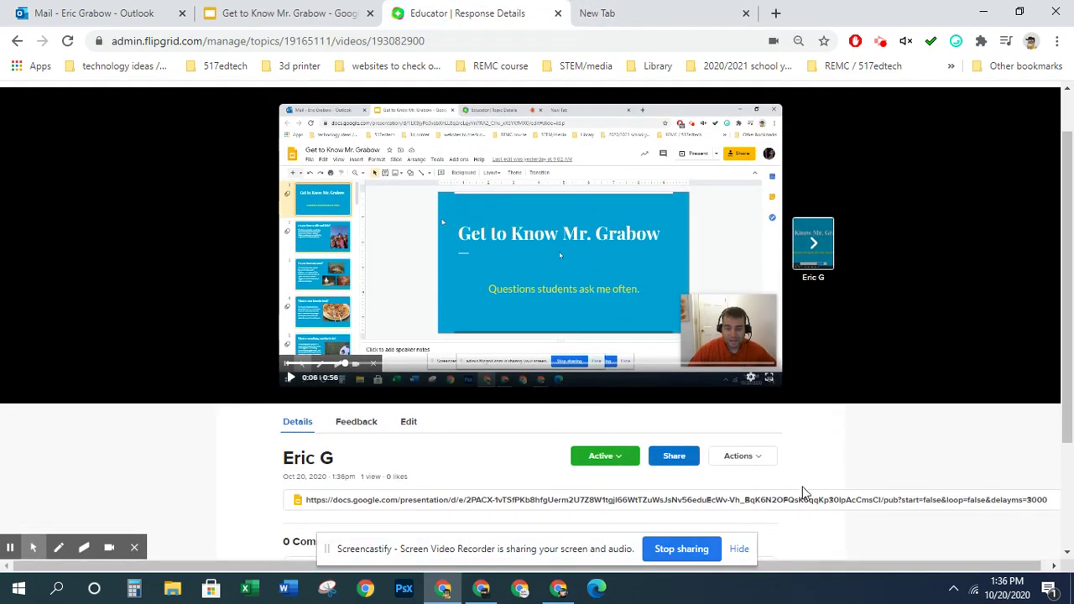
pyautogui.scroll(-1, 679, 562)
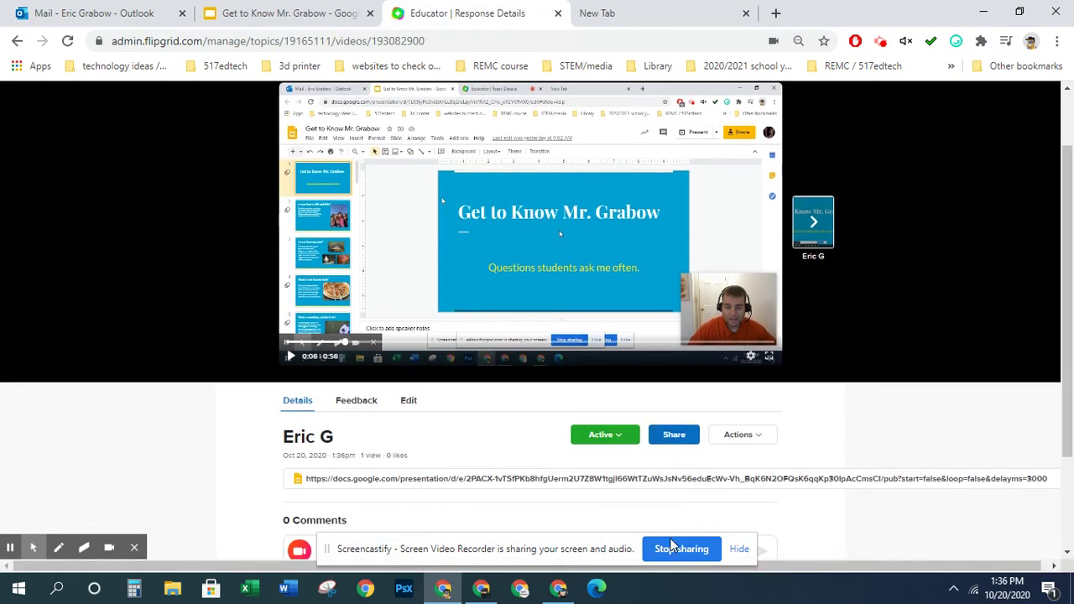